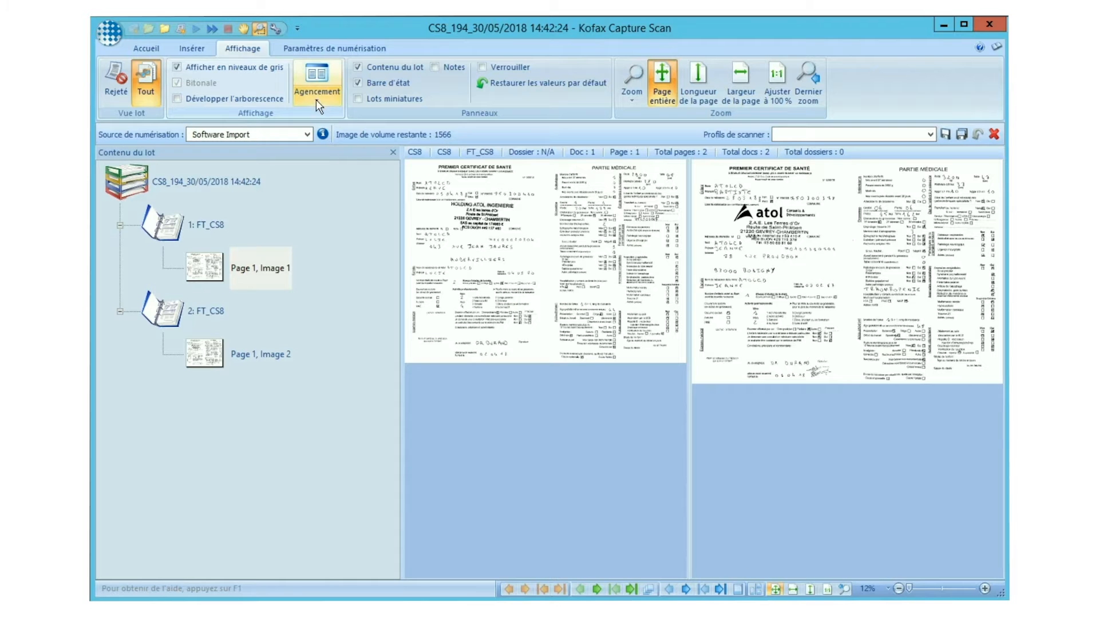
Switch the batch image layout to Boîte.
{"action": "left_click", "coordinate": [317, 99]}
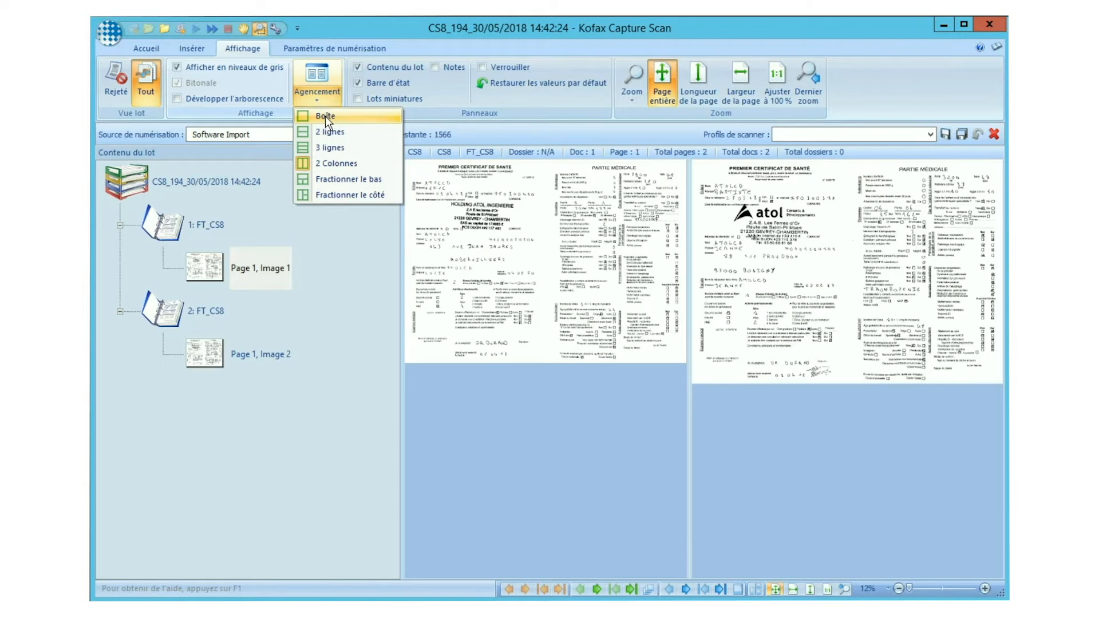
{"action": "left_click", "coordinate": [326, 116]}
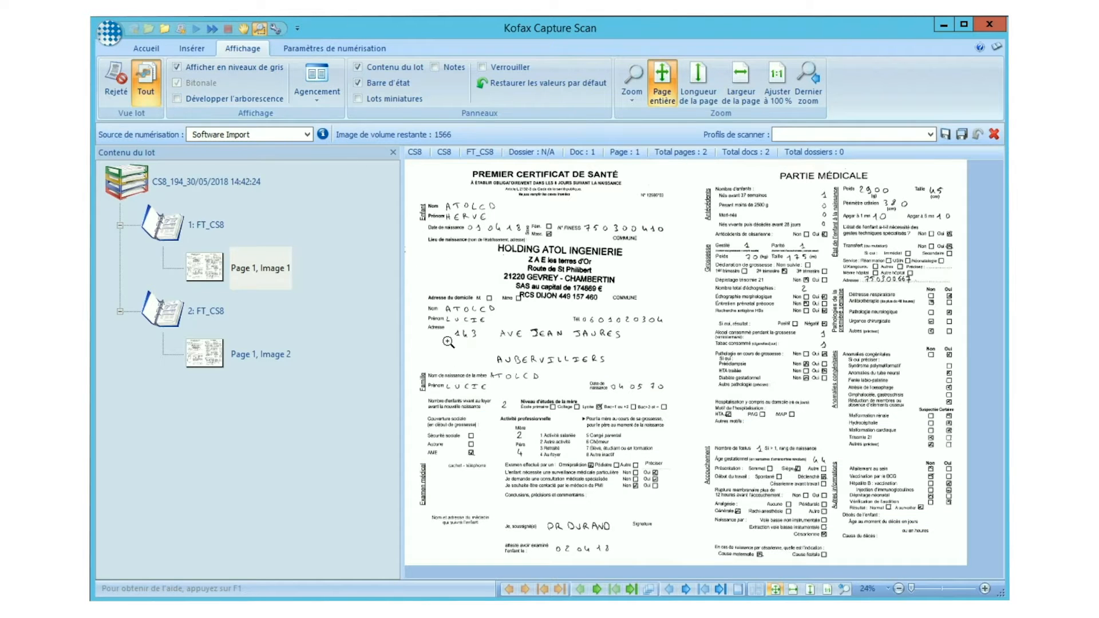
Examine the first scanned certificate at 100 % zoom, reduced zoom and page width, ending with the whole-page view.
{"action": "left_click", "coordinate": [574, 418]}
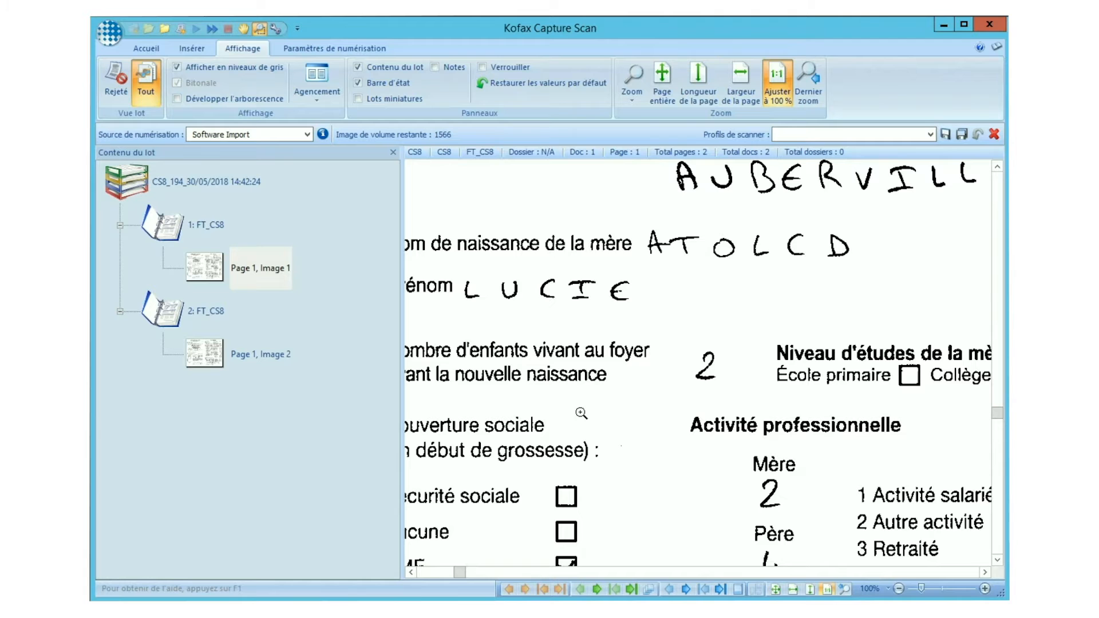
{"action": "left_click", "coordinate": [898, 589]}
{"action": "left_click", "coordinate": [899, 590]}
{"action": "left_click", "coordinate": [899, 590]}
{"action": "left_click", "coordinate": [898, 590]}
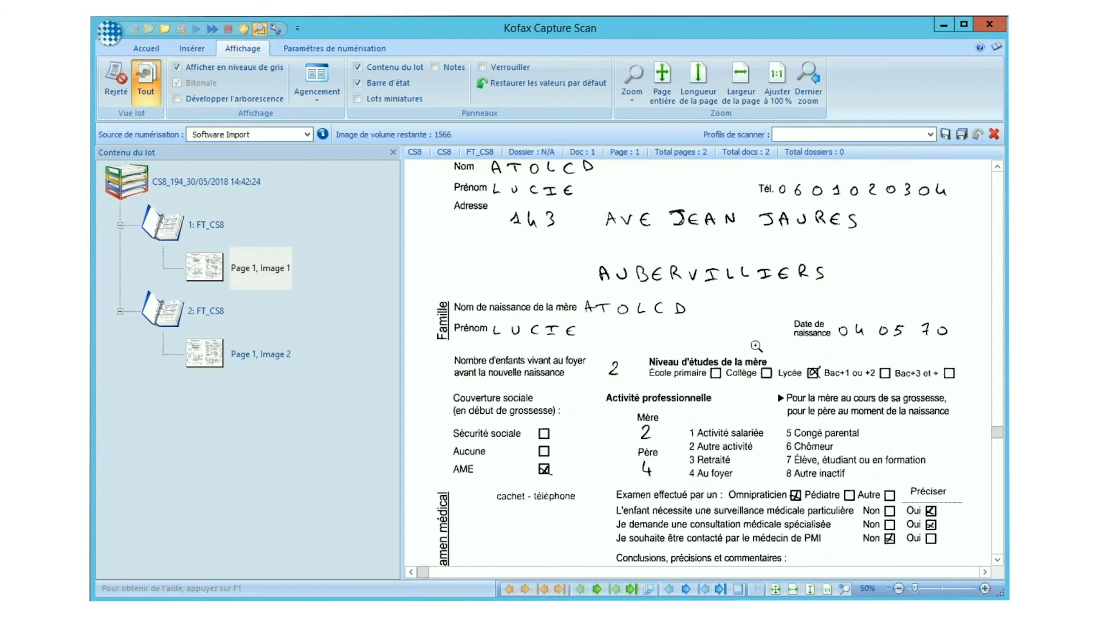
{"action": "left_click", "coordinate": [742, 96]}
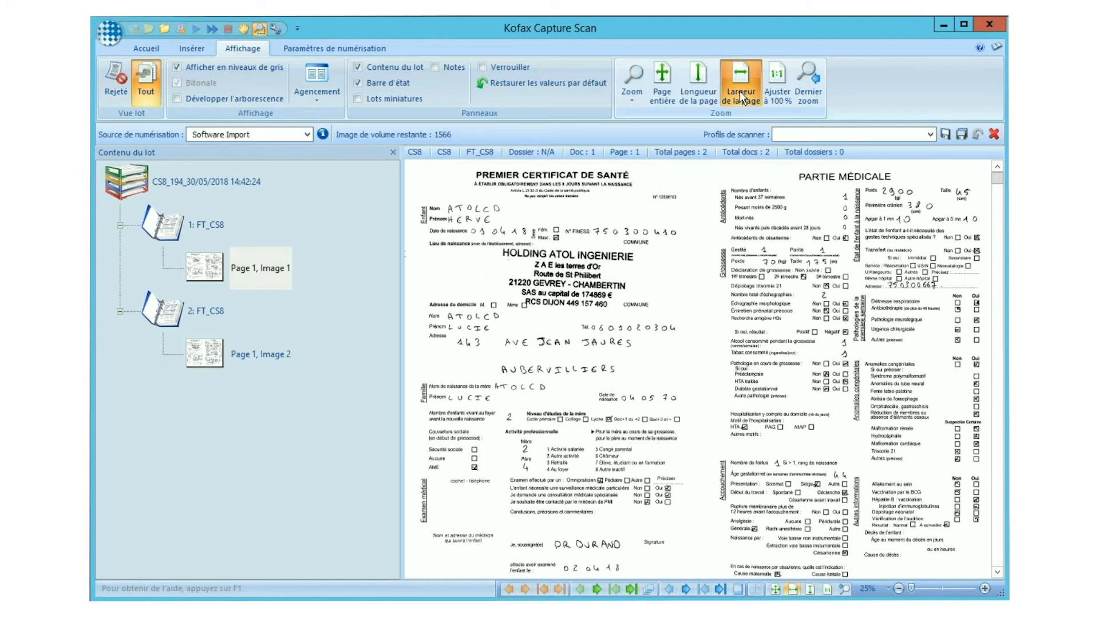
{"action": "left_click", "coordinate": [659, 92]}
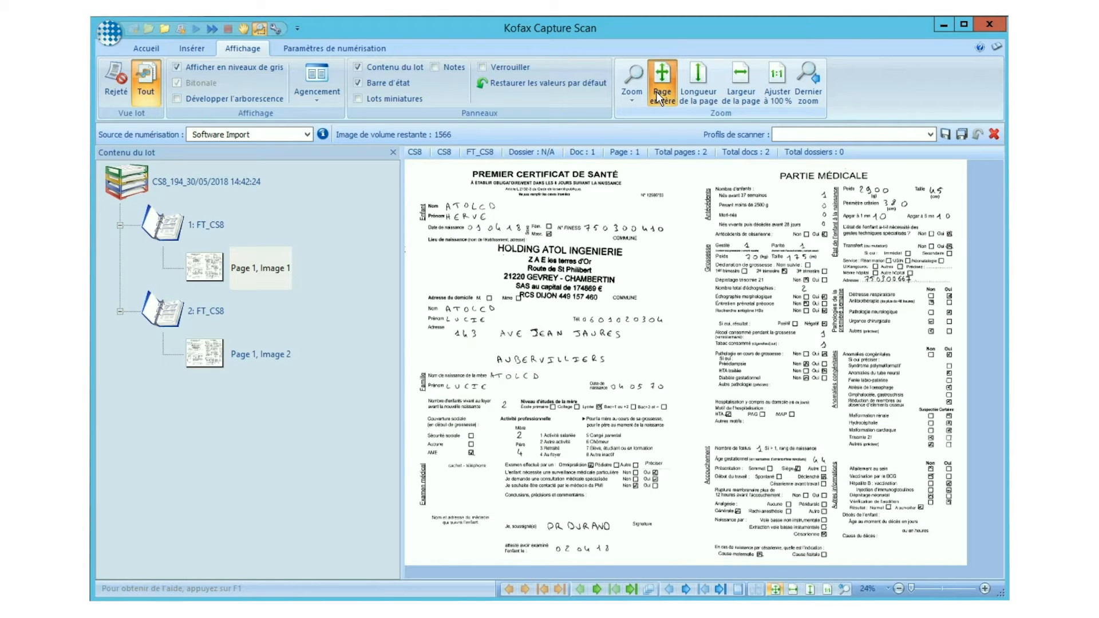
Add the document note "CS à vérifier" to the first document and hide the notes area.
{"action": "left_click", "coordinate": [446, 67]}
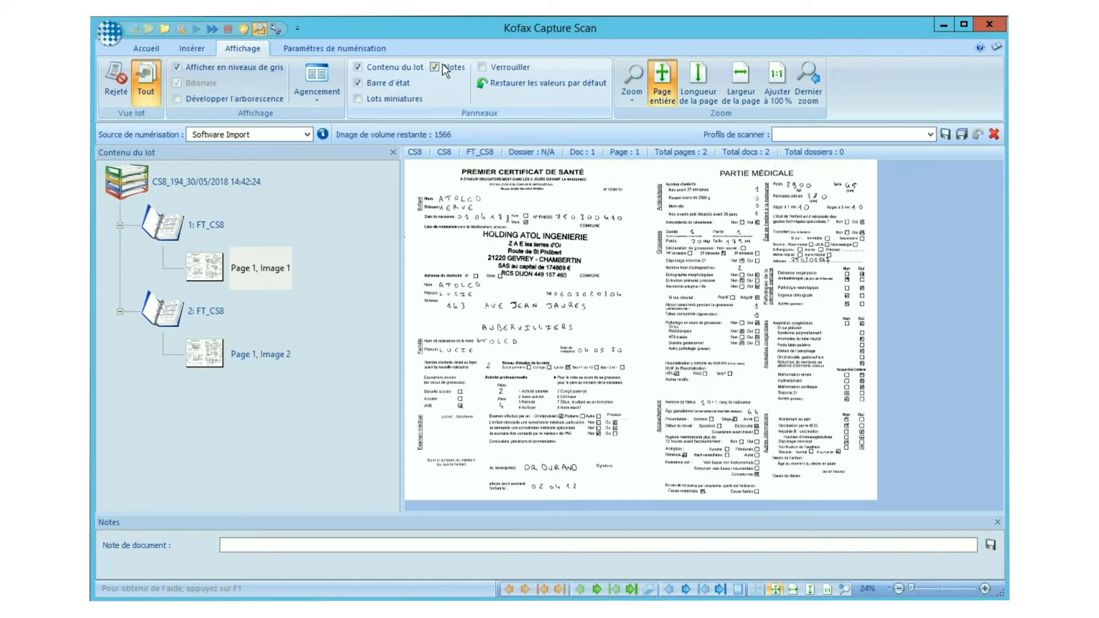
{"action": "left_click", "coordinate": [286, 541]}
{"action": "type", "text": "CS "}
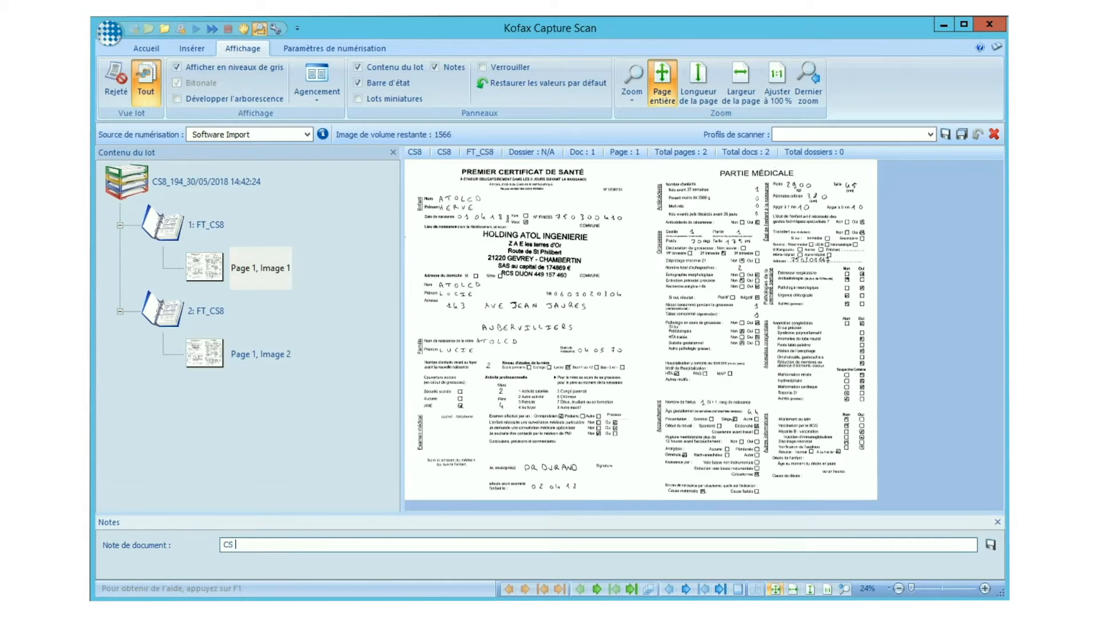
{"action": "type", "text": "à vérifier"}
{"action": "key", "text": "Return"}
{"action": "left_click", "coordinate": [434, 68]}
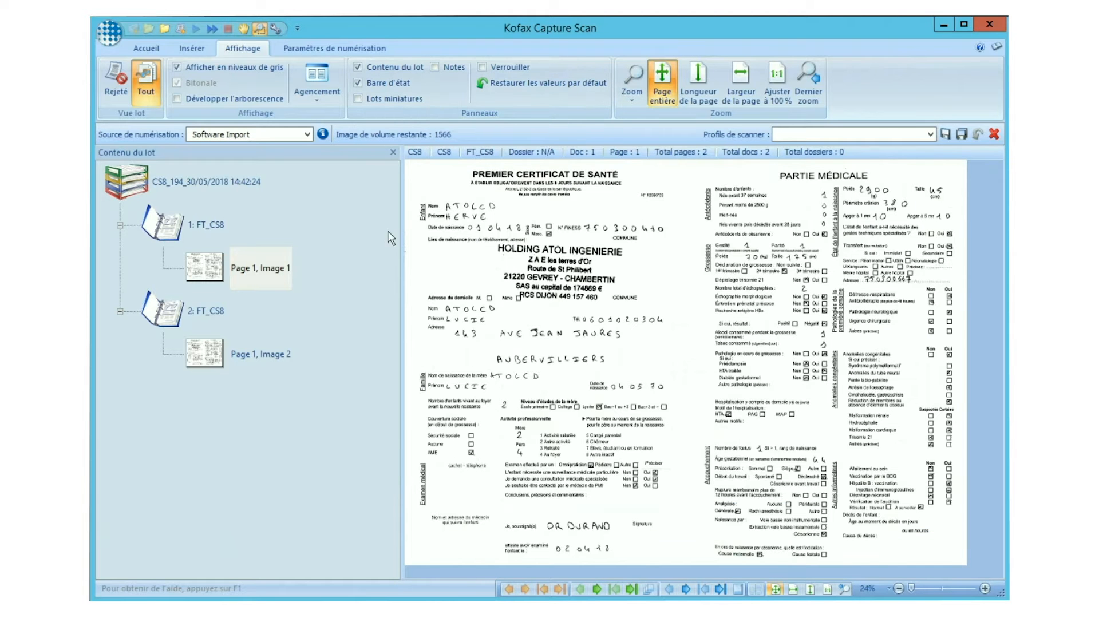
Move Image 2 into the first document, create a separate document from it again and expand that document.
{"action": "left_click", "coordinate": [277, 355]}
{"action": "left_click_drag", "start_coordinate": [277, 354], "coordinate": [262, 261]}
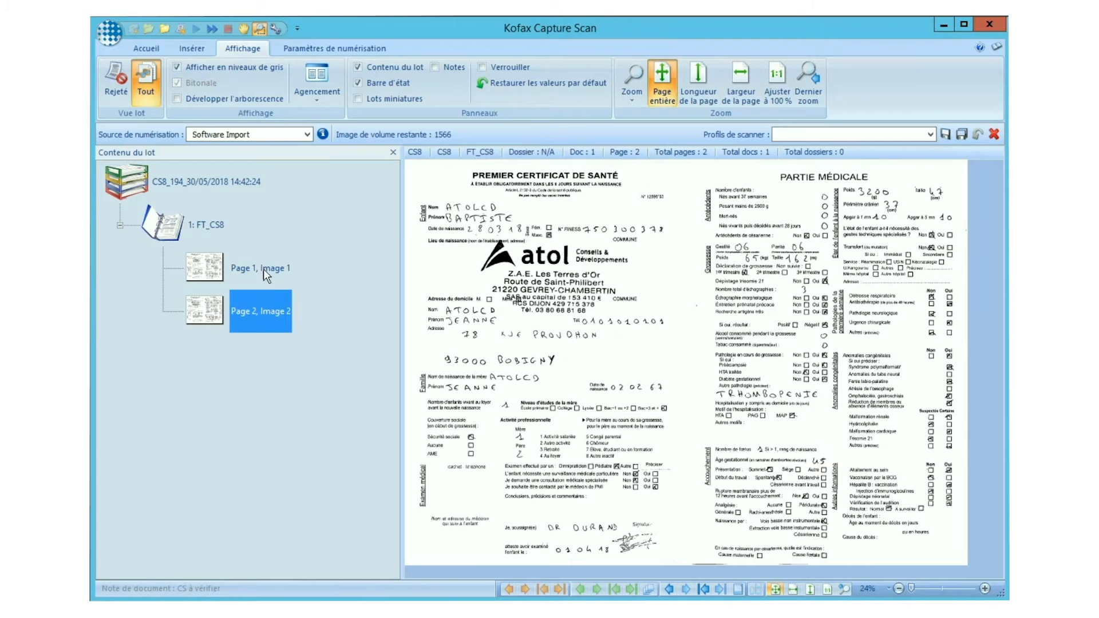
{"action": "right_click", "coordinate": [268, 312]}
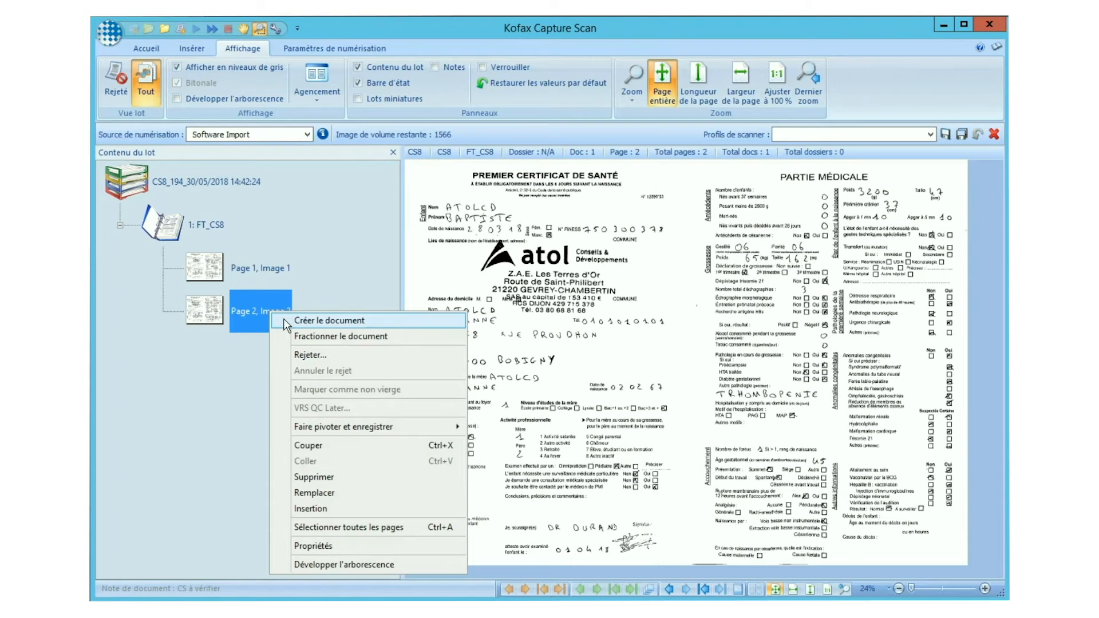
{"action": "left_click", "coordinate": [288, 322]}
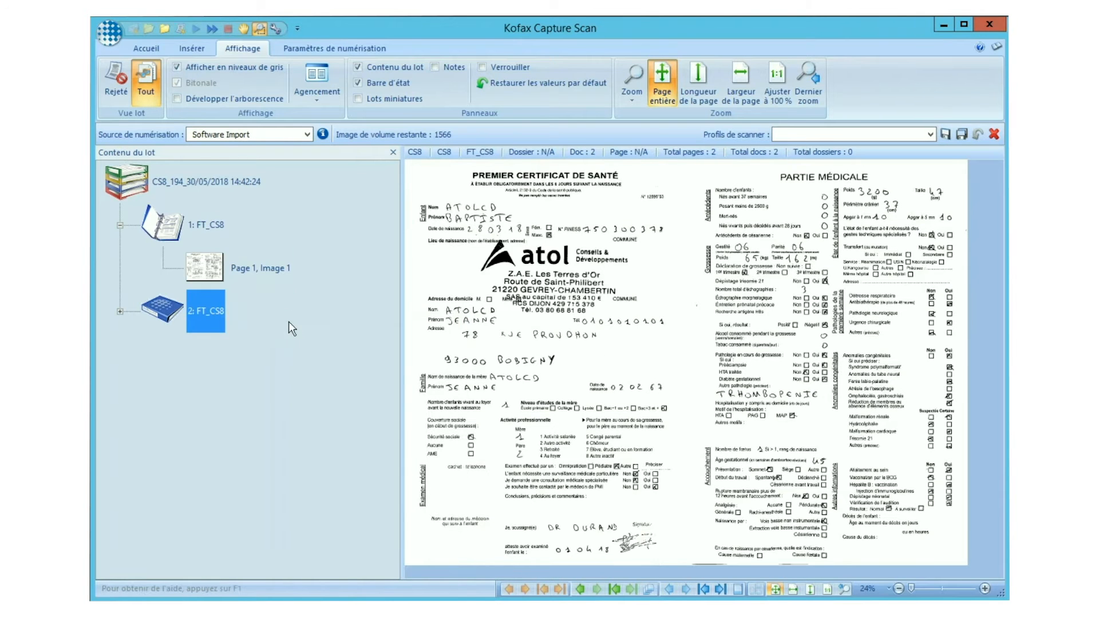
{"action": "left_click", "coordinate": [121, 312]}
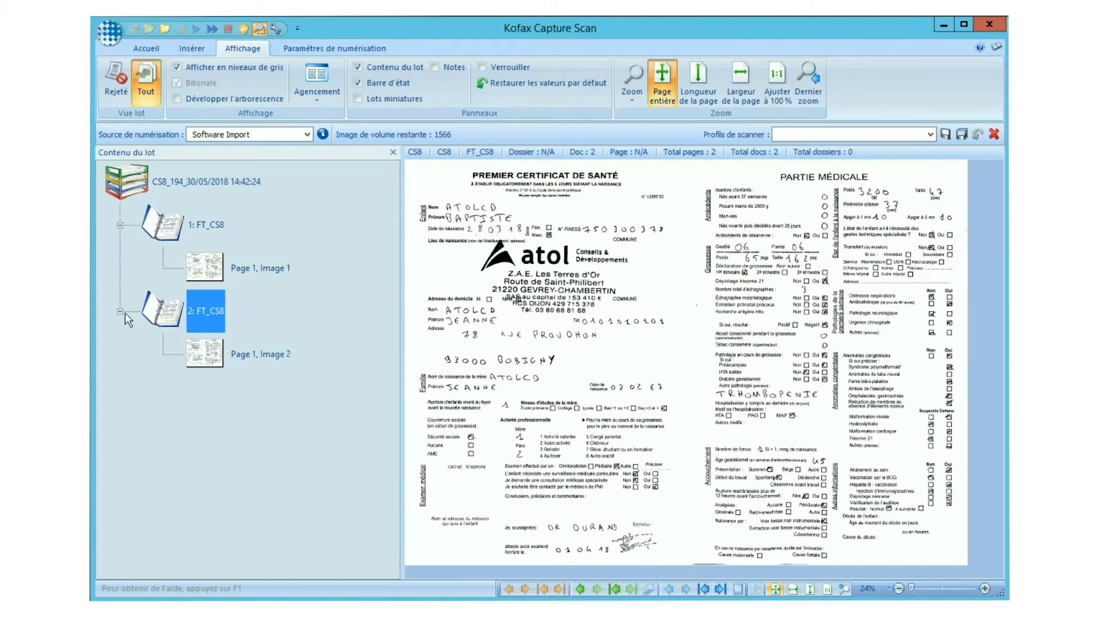
Reject Page 1, Image 1 of the first document with the free-text rejection note "Non conforme".
{"action": "left_click", "coordinate": [205, 267]}
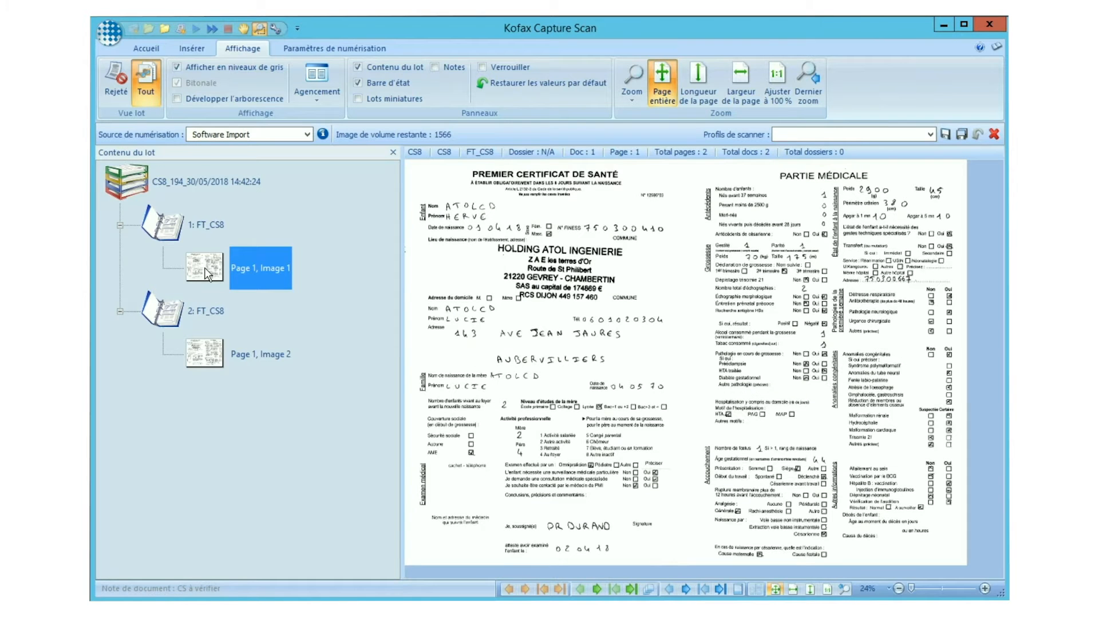
{"action": "right_click", "coordinate": [205, 267]}
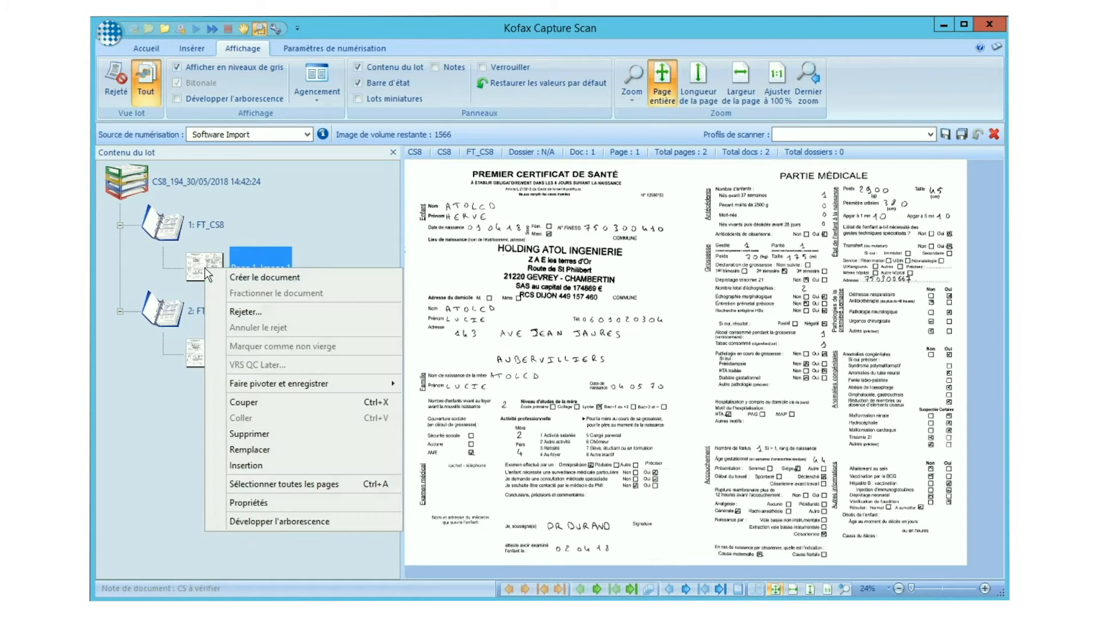
{"action": "left_click", "coordinate": [276, 312]}
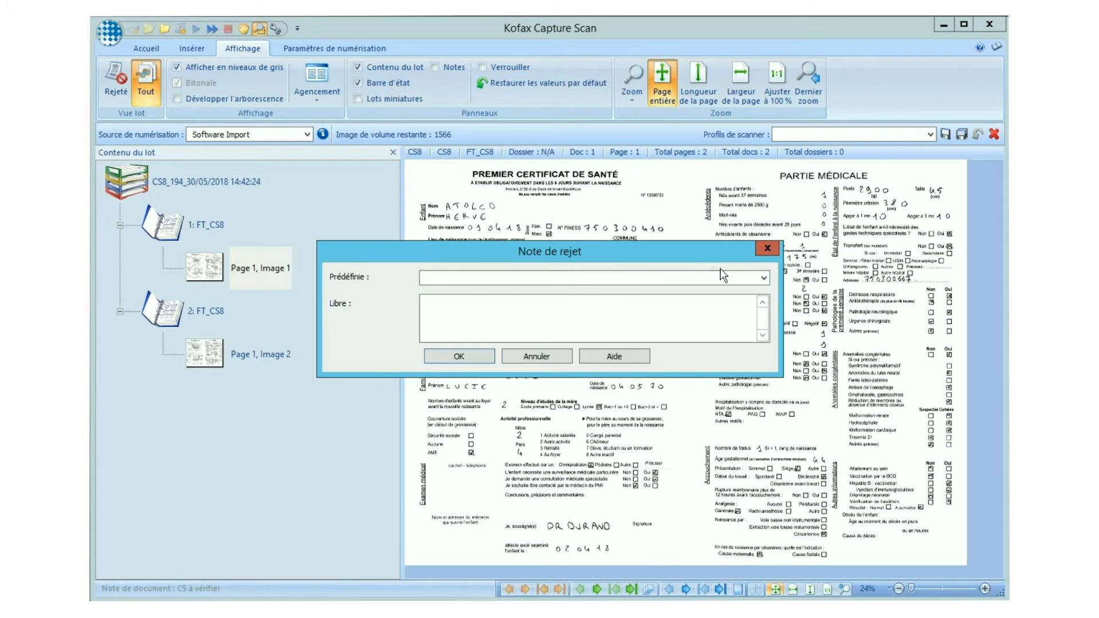
{"action": "left_click", "coordinate": [763, 277]}
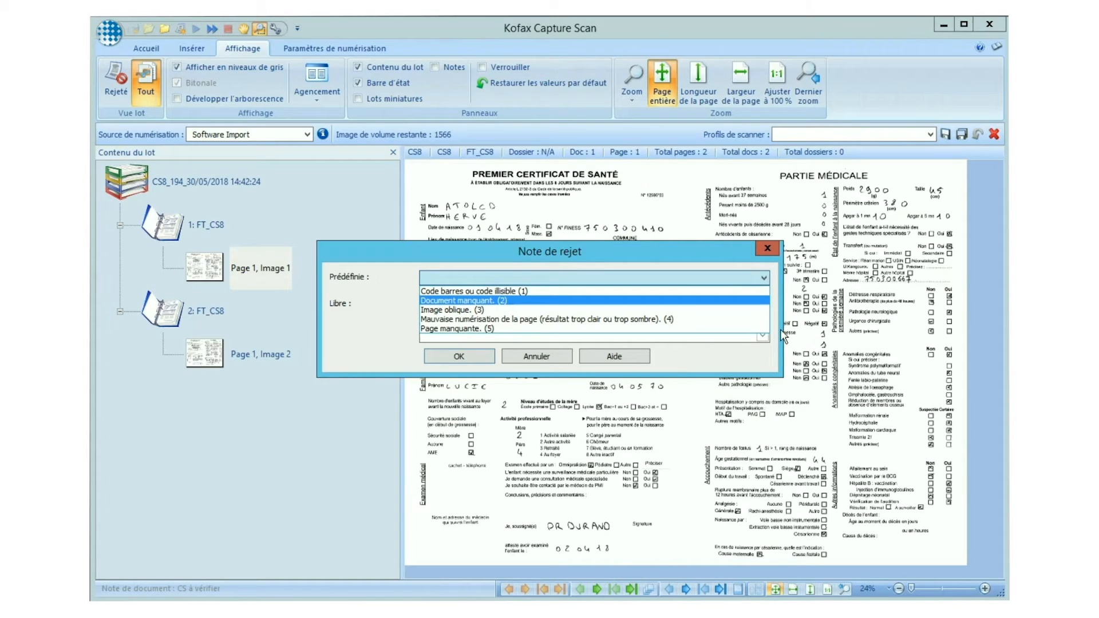
{"action": "left_click", "coordinate": [777, 352]}
{"action": "left_click", "coordinate": [720, 325]}
{"action": "type", "text": "Non conforme"}
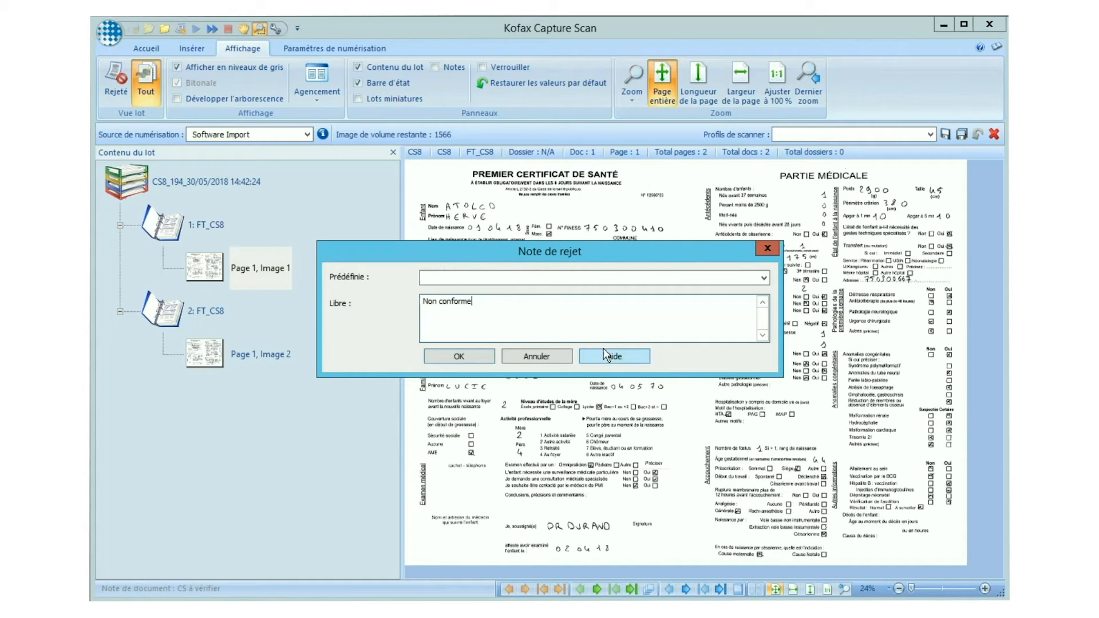
{"action": "left_click", "coordinate": [484, 355]}
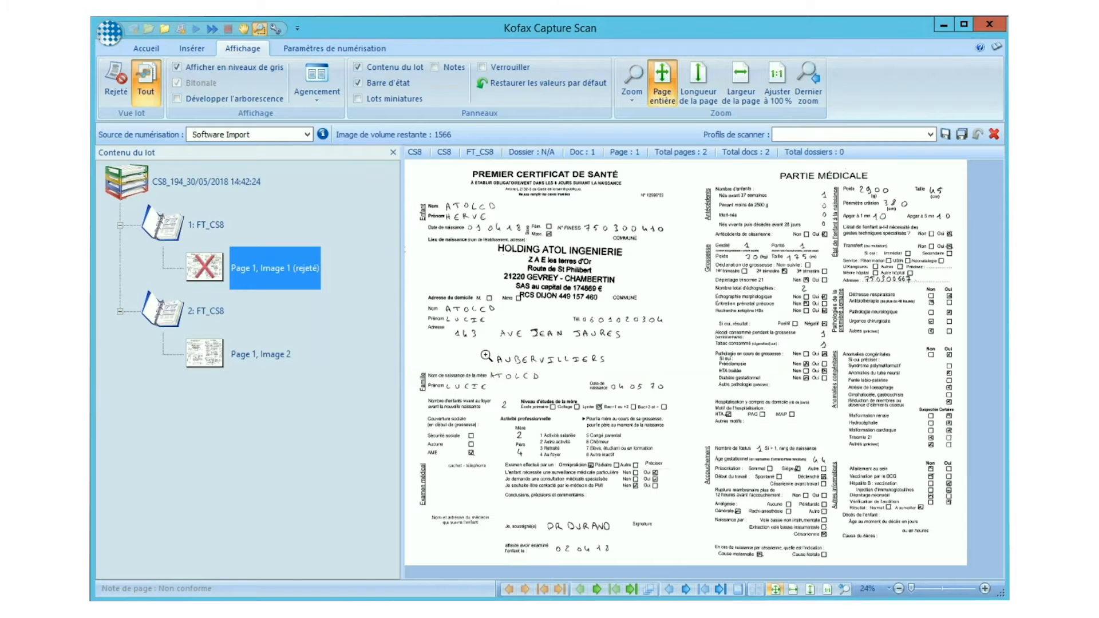
Cancel the rejection of Page 1, Image 1 in the first document.
{"action": "right_click", "coordinate": [315, 278]}
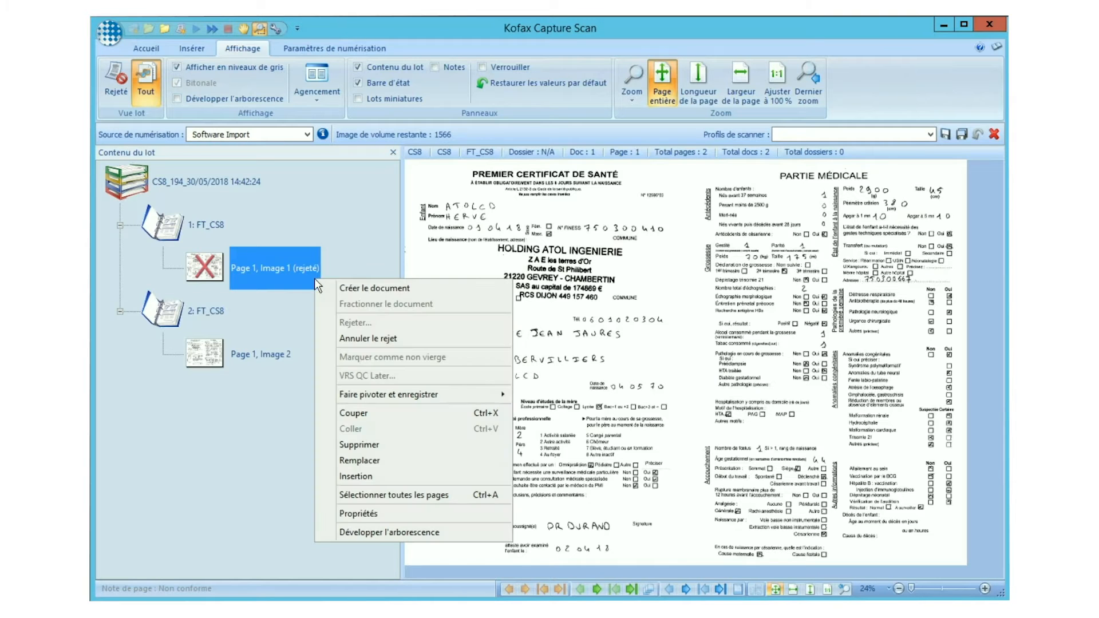
{"action": "left_click", "coordinate": [375, 336]}
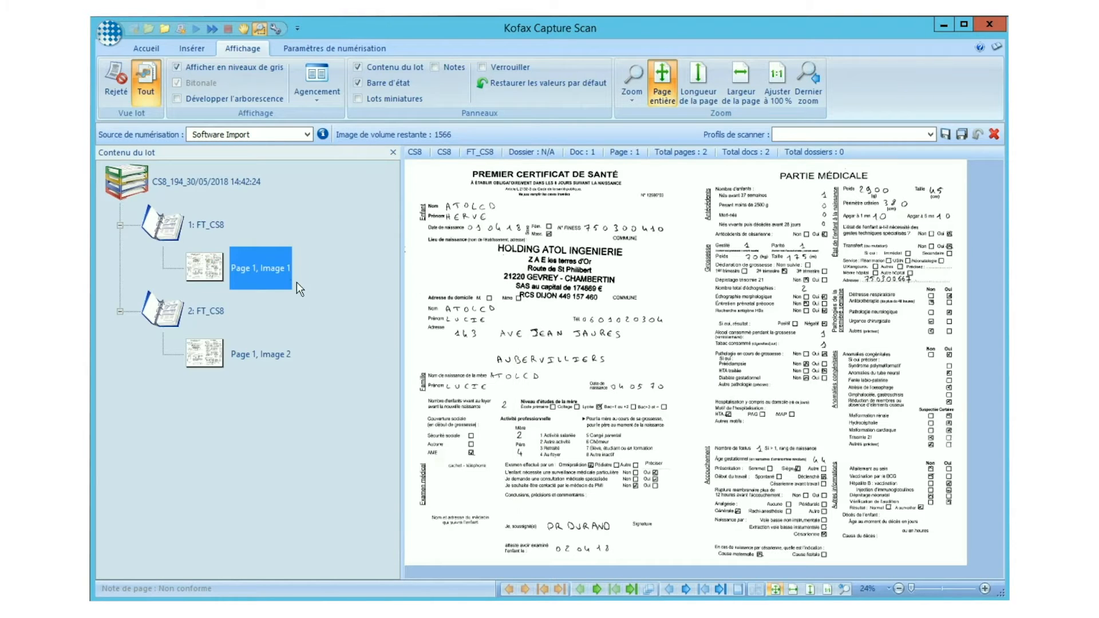
Rescan Page 1, Image 1 of the first document from the file 1.tif in the Video NCS folder.
{"action": "left_click", "coordinate": [141, 51]}
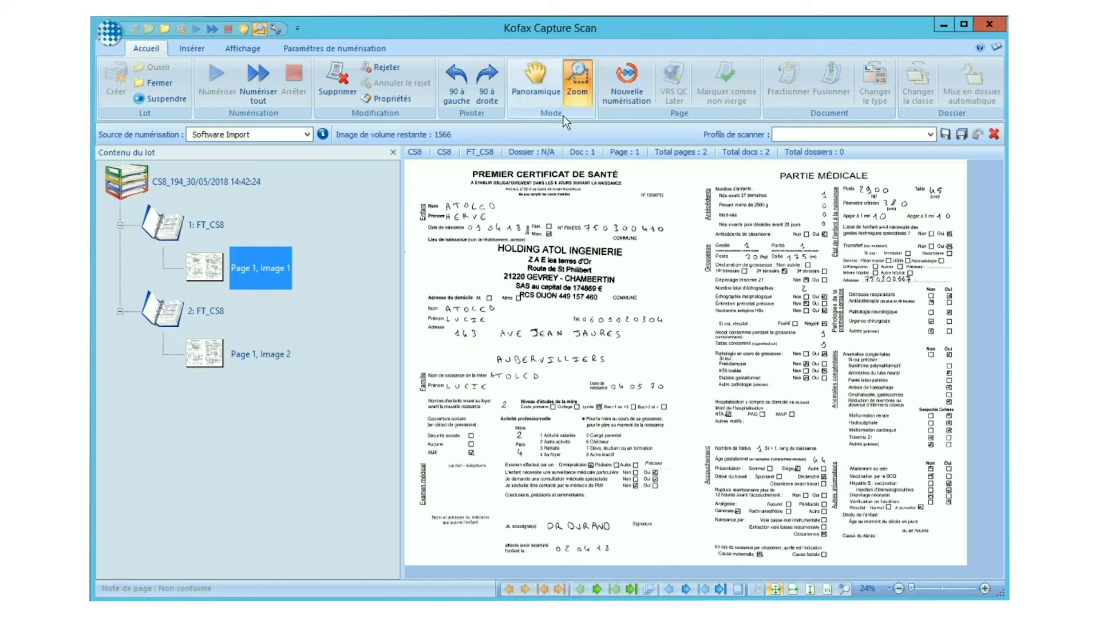
{"action": "left_click", "coordinate": [629, 98]}
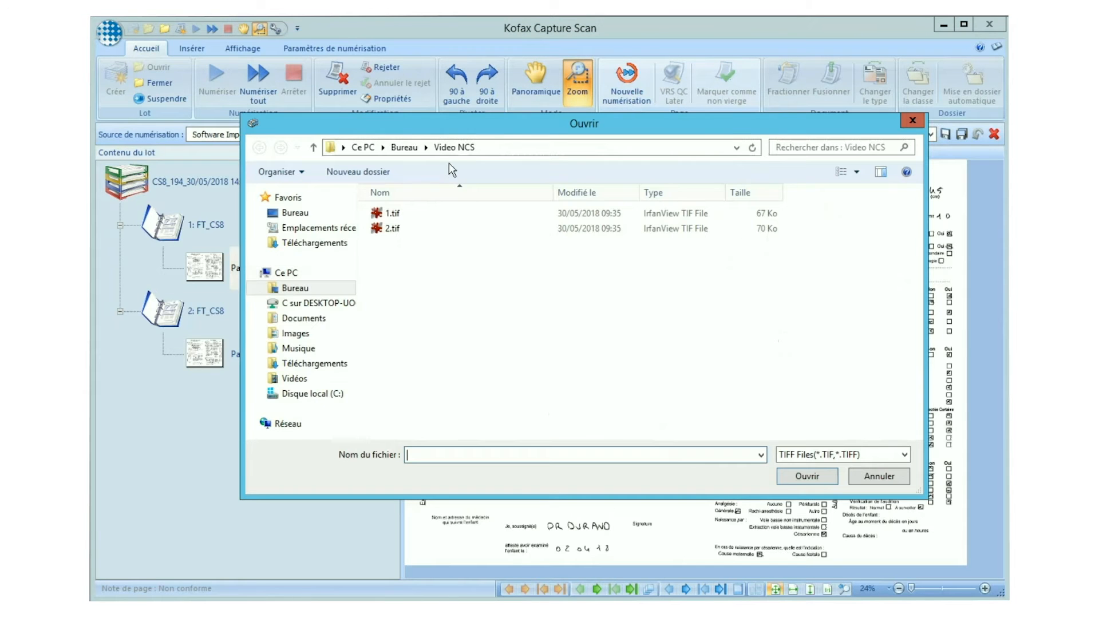
{"action": "left_click", "coordinate": [424, 213]}
{"action": "left_click", "coordinate": [805, 477]}
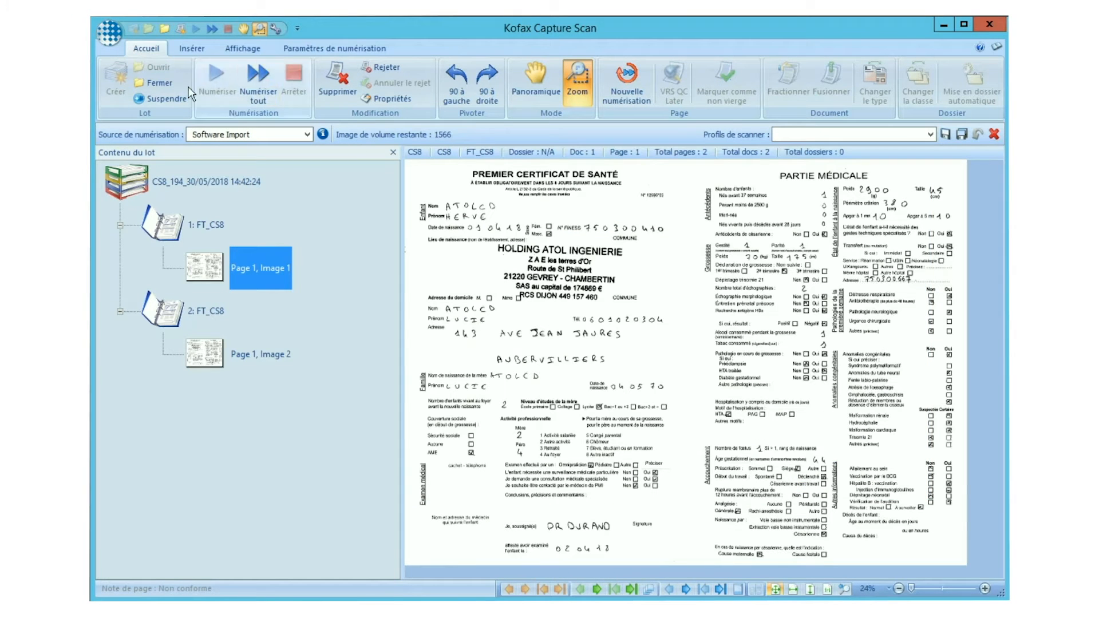
Close the current scan batch, agreeing to the closing question.
{"action": "left_click", "coordinate": [158, 83]}
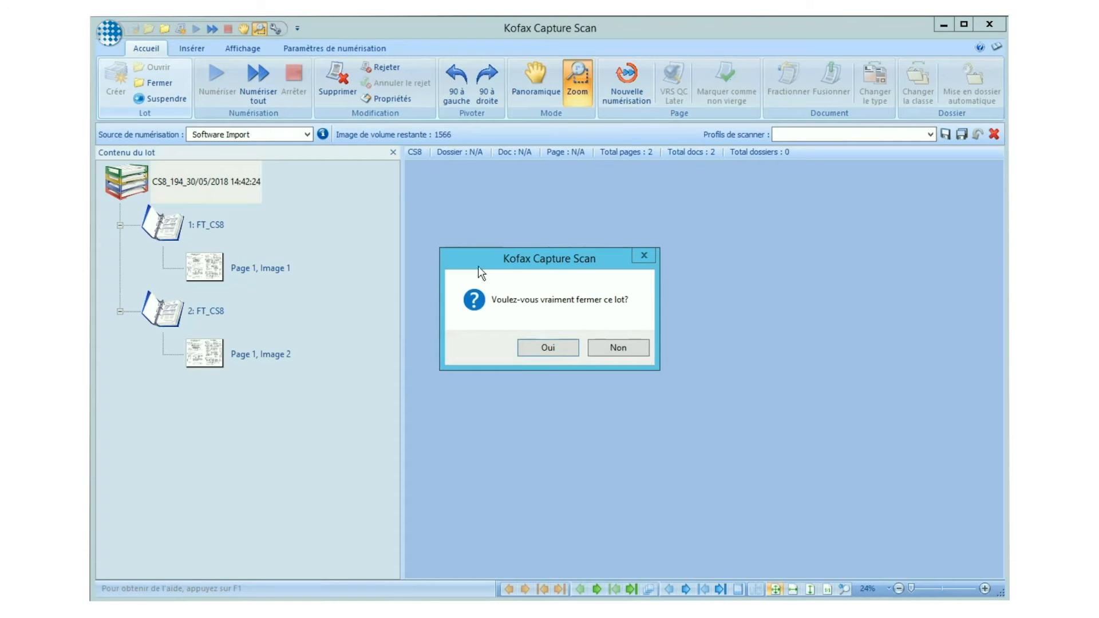
{"action": "left_click", "coordinate": [539, 350]}
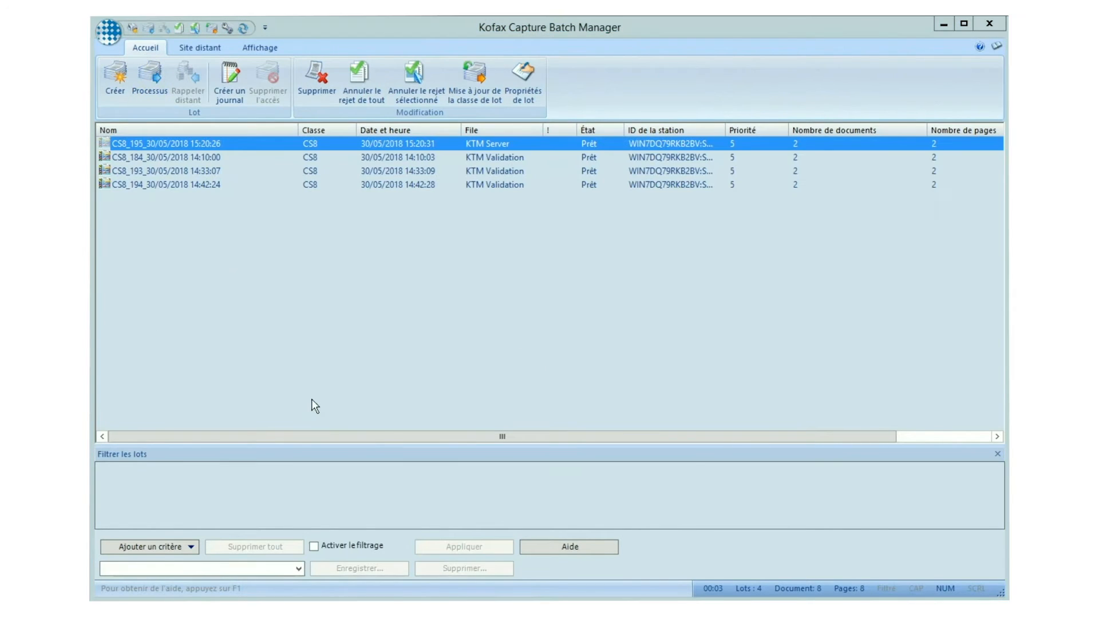
Start batch processing from Kofax Capture Batch Manager and open batch CS8_184 in the web validation module.
{"action": "left_click", "coordinate": [151, 93]}
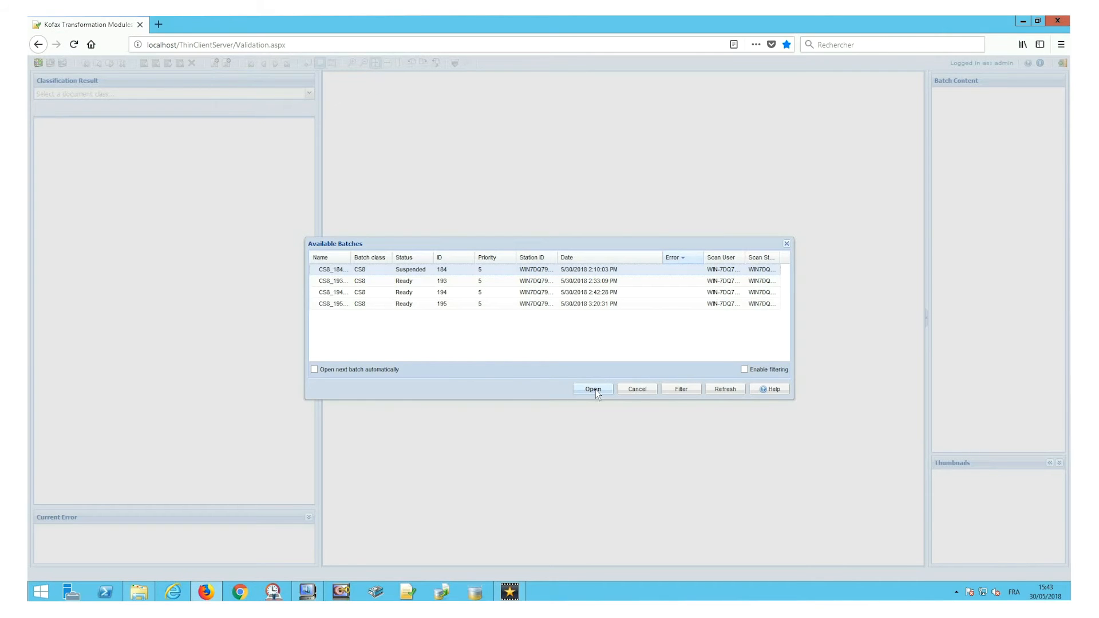
{"action": "left_click", "coordinate": [594, 389]}
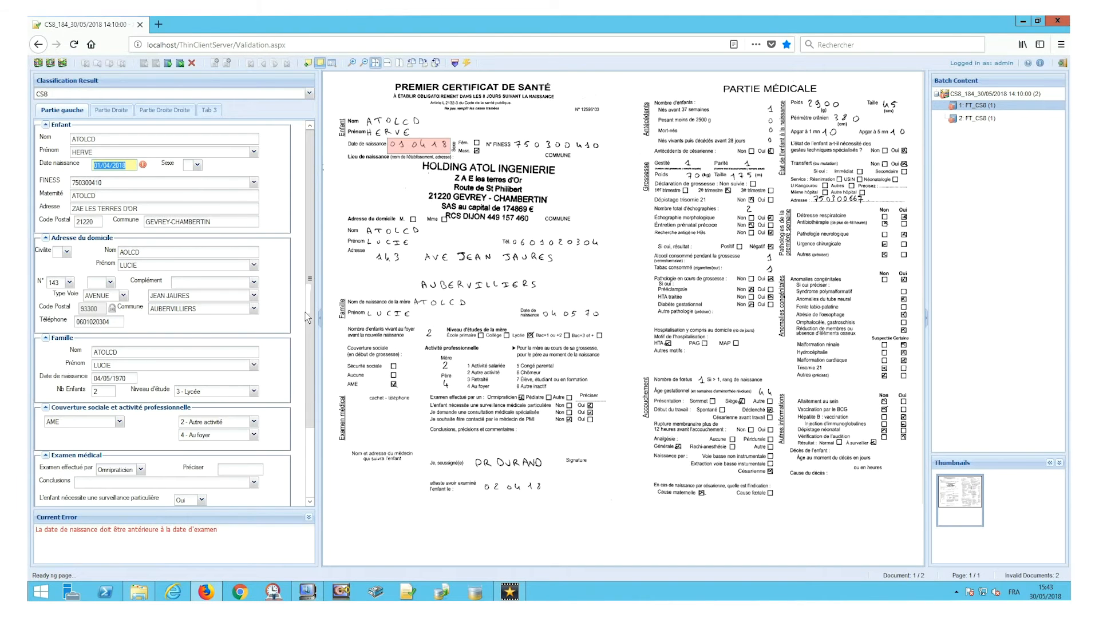
Correct the examination date in the Examen médical section to 02/04/2018 and confirm it.
{"action": "scroll", "coordinate": [309, 352], "scroll_direction": "down", "scroll_amount": 1}
{"action": "scroll", "coordinate": [318, 363], "scroll_direction": "down", "scroll_amount": 3}
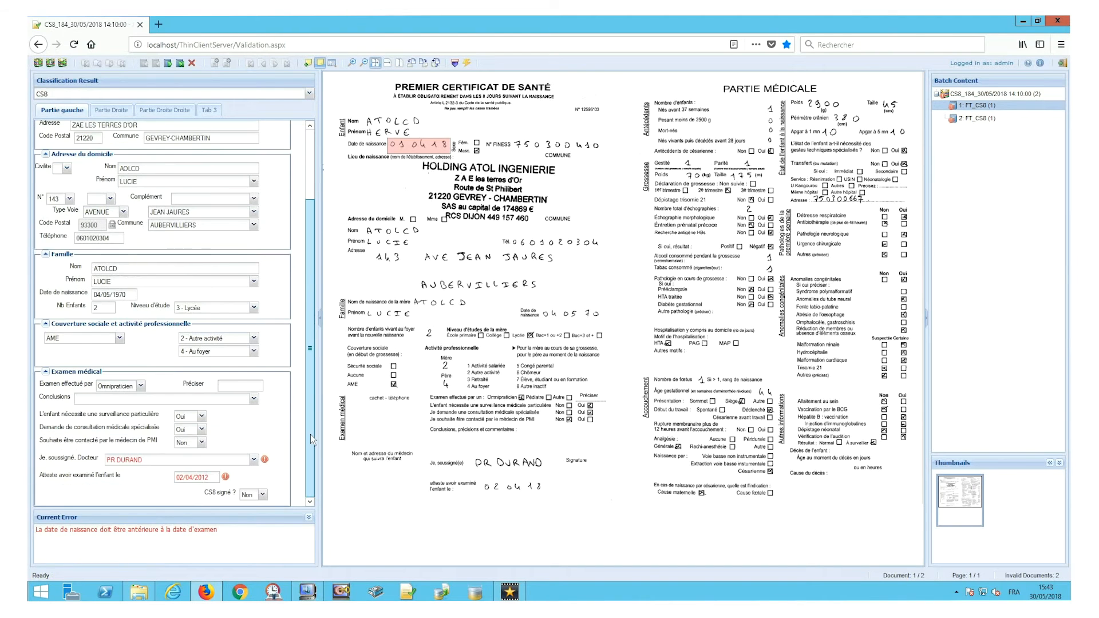
{"action": "left_click", "coordinate": [215, 479]}
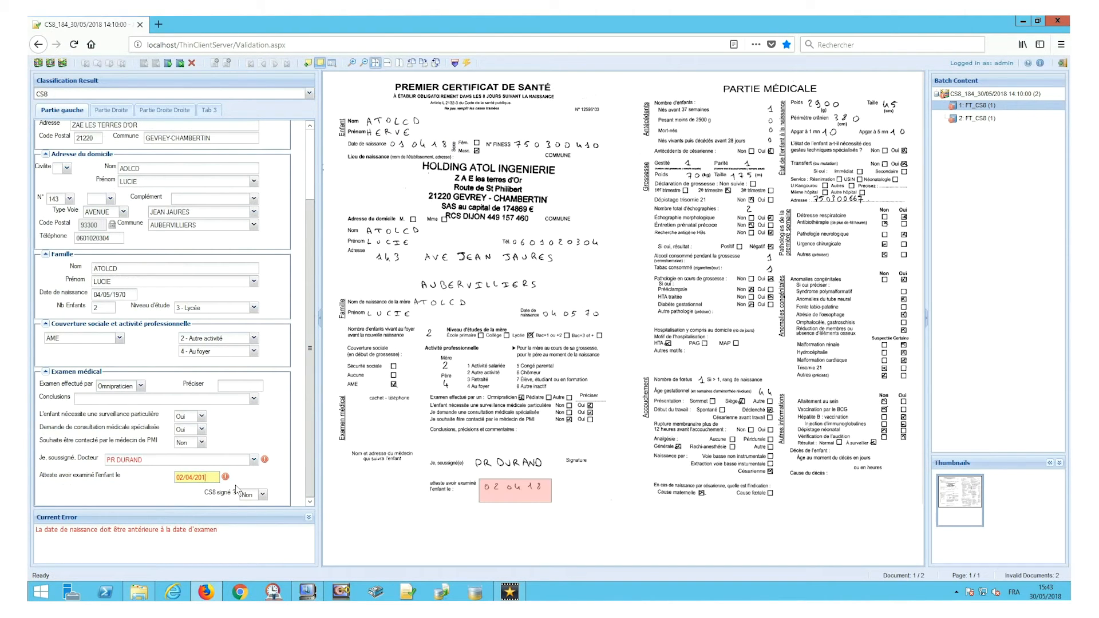
{"action": "key", "text": "BackSpace"}
{"action": "type", "text": "8"}
{"action": "key", "text": "Return"}
Correct the title before the doctor's name in the "Je, soussigné, Docteur" field to DR and confirm it.
{"action": "left_click", "coordinate": [128, 462]}
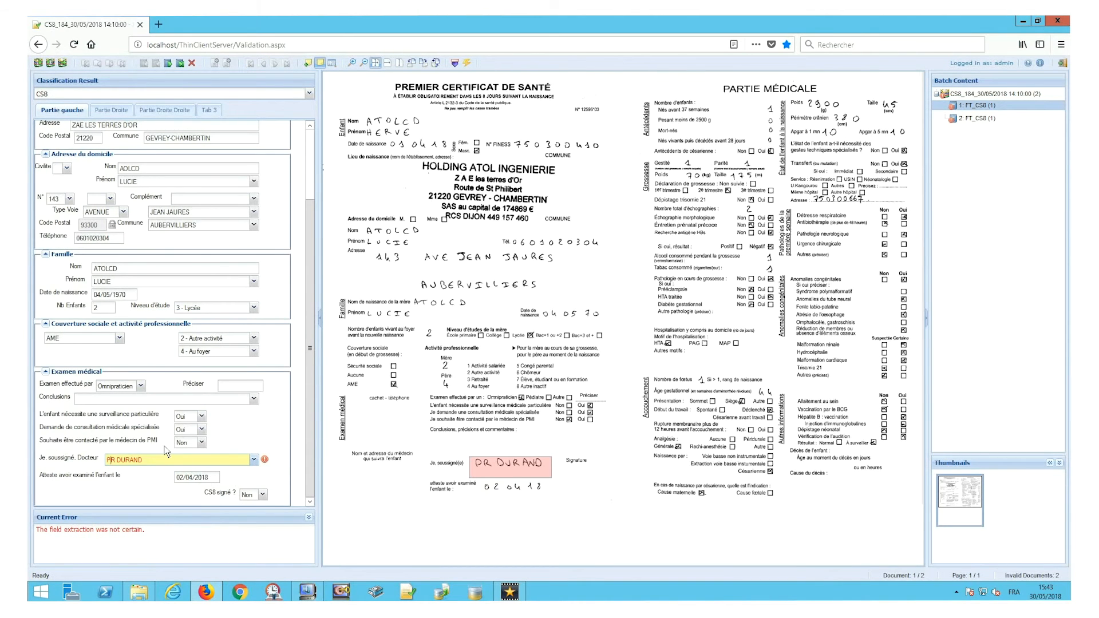
{"action": "key", "text": "BackSpace"}
{"action": "type", "text": "D"}
{"action": "key", "text": "Return"}
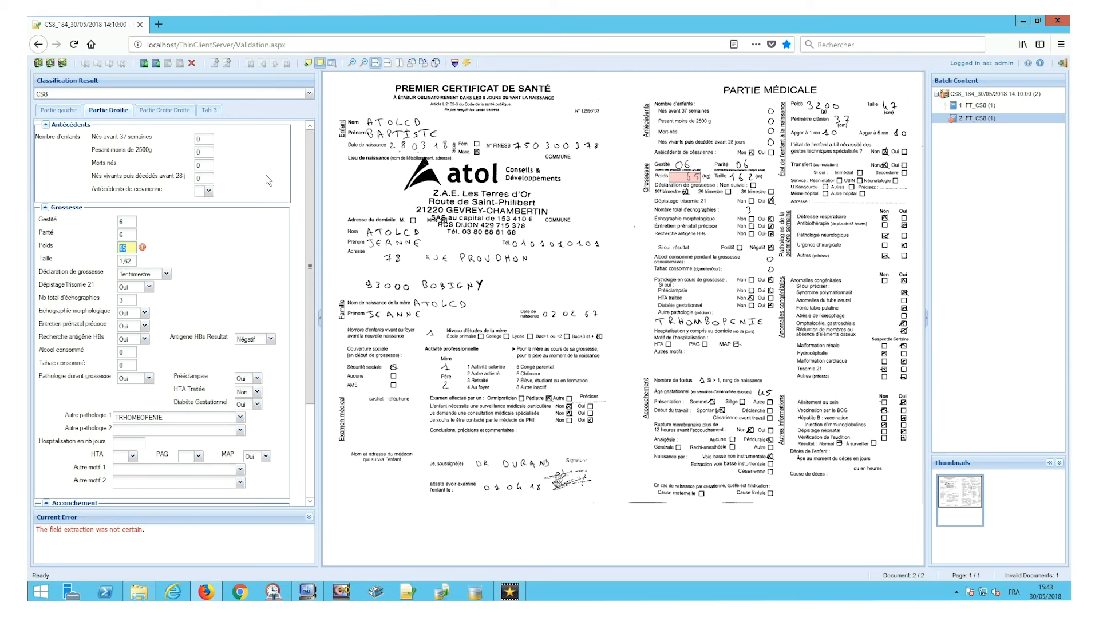
Change Autre pathologie 1 in the second document's Grossesse section to THOMBOPENIE and confirm it.
{"action": "left_click", "coordinate": [241, 418]}
{"action": "left_click", "coordinate": [242, 419]}
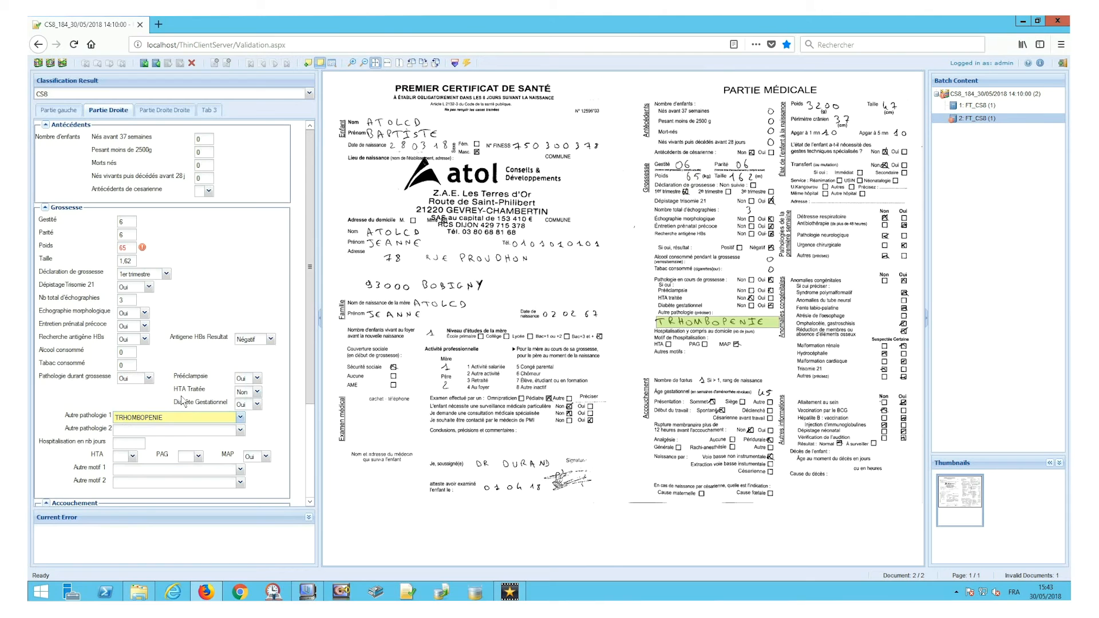
{"action": "key", "text": "BackSpace"}
{"action": "key", "text": "Return"}
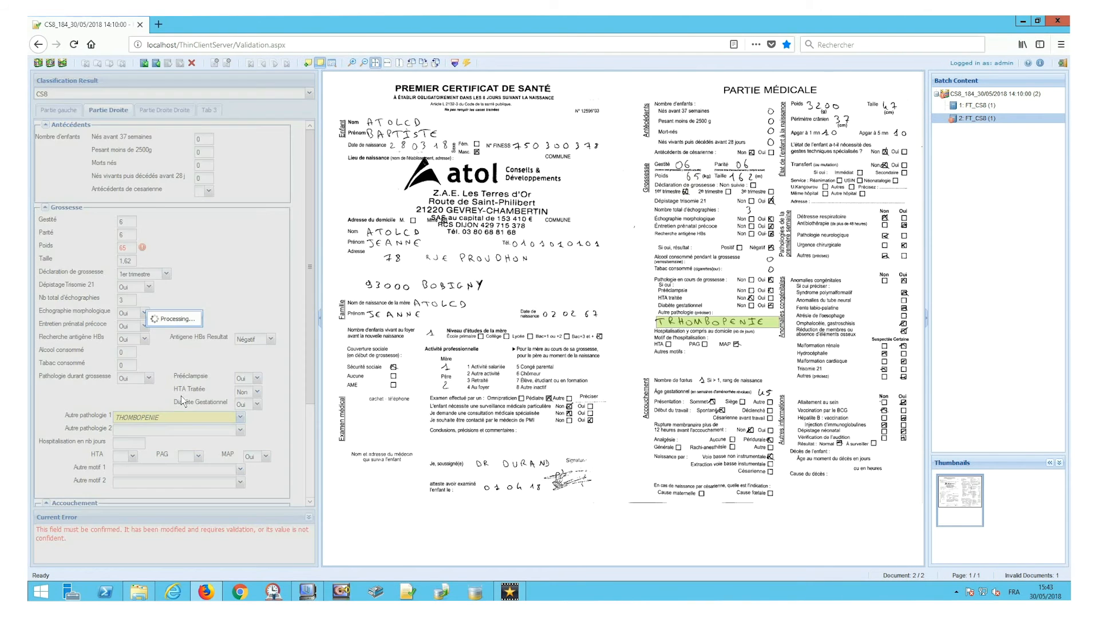
Confirm the uncertain Poids value in the second document's Grossesse section and close the validated batch.
{"action": "left_click", "coordinate": [127, 252]}
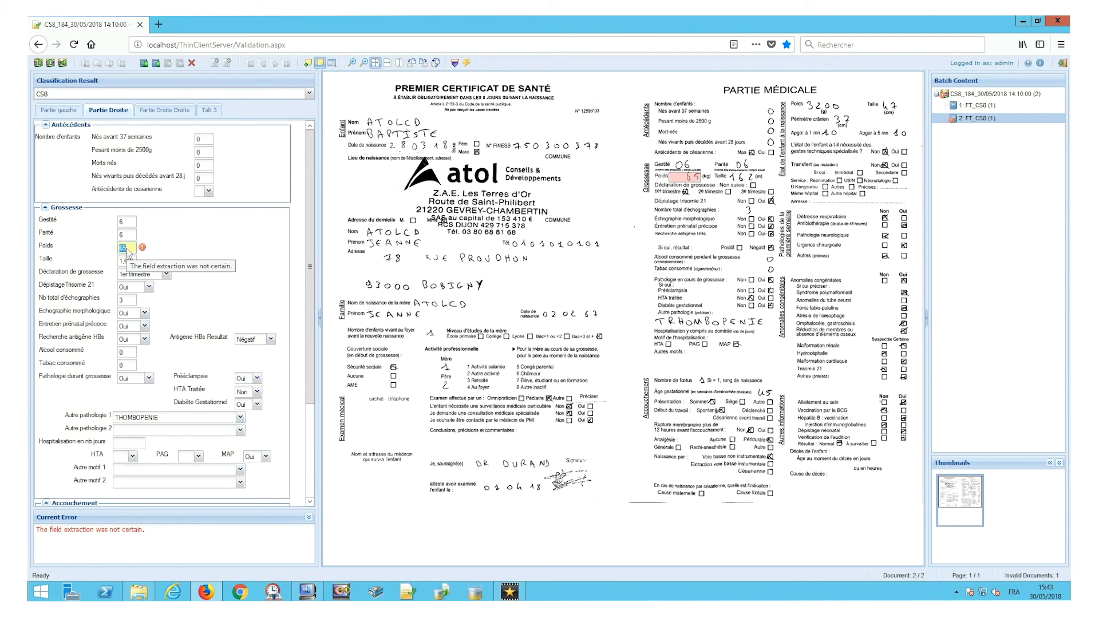
{"action": "key", "text": "Return"}
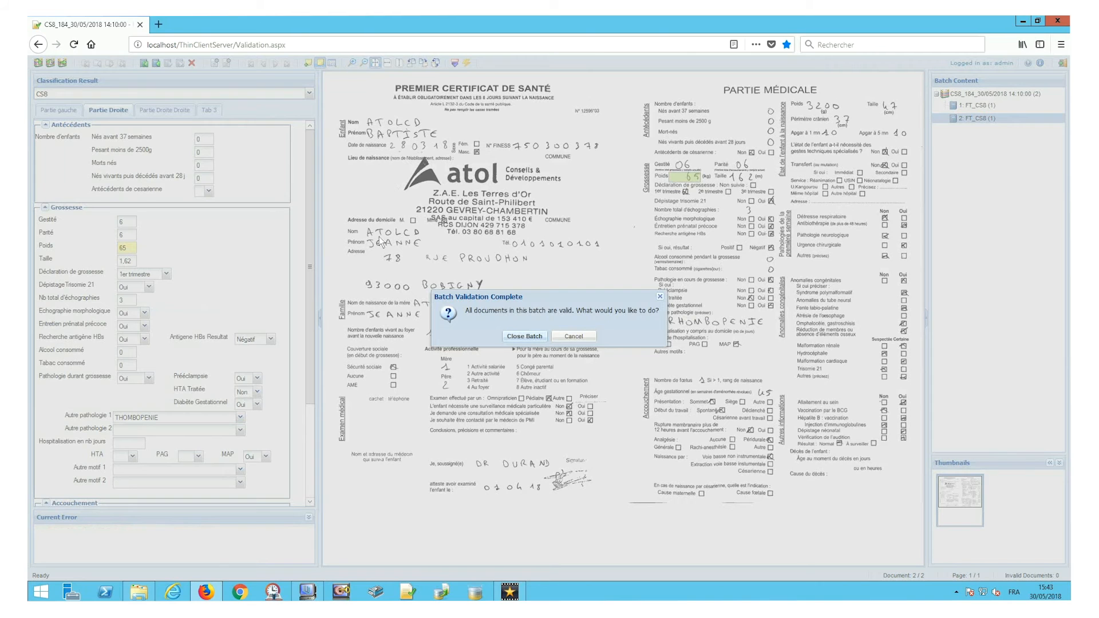
{"action": "left_click", "coordinate": [524, 337]}
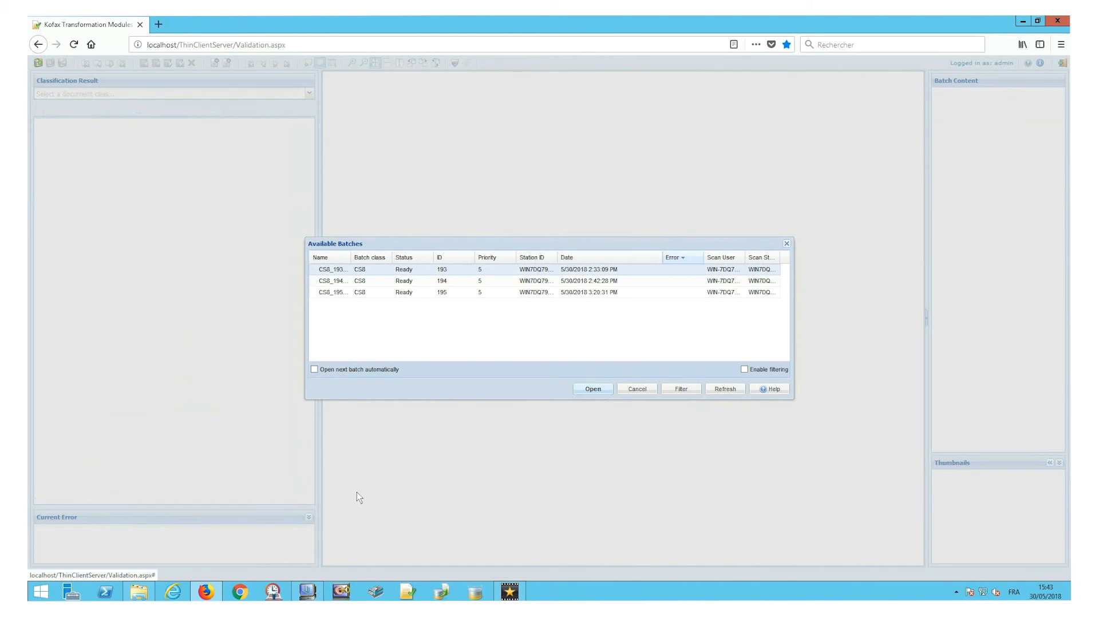
Switch to Kofax Capture Batch Manager, refresh the batch list and process batch CS8_184.
{"action": "left_click", "coordinate": [308, 591]}
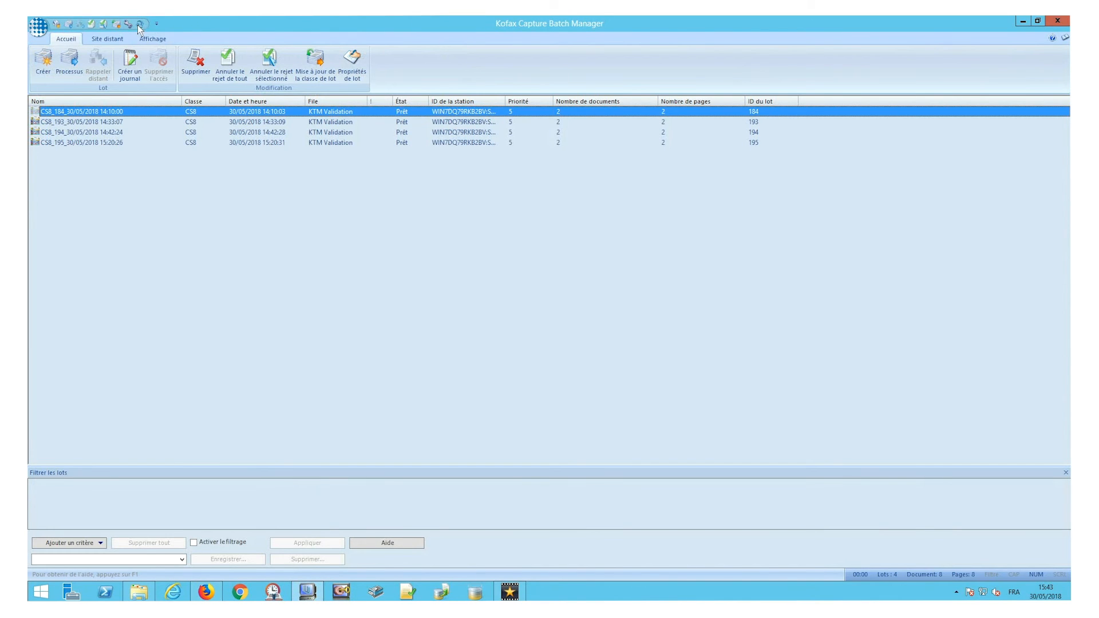
{"action": "left_click", "coordinate": [140, 24]}
{"action": "left_click", "coordinate": [67, 68]}
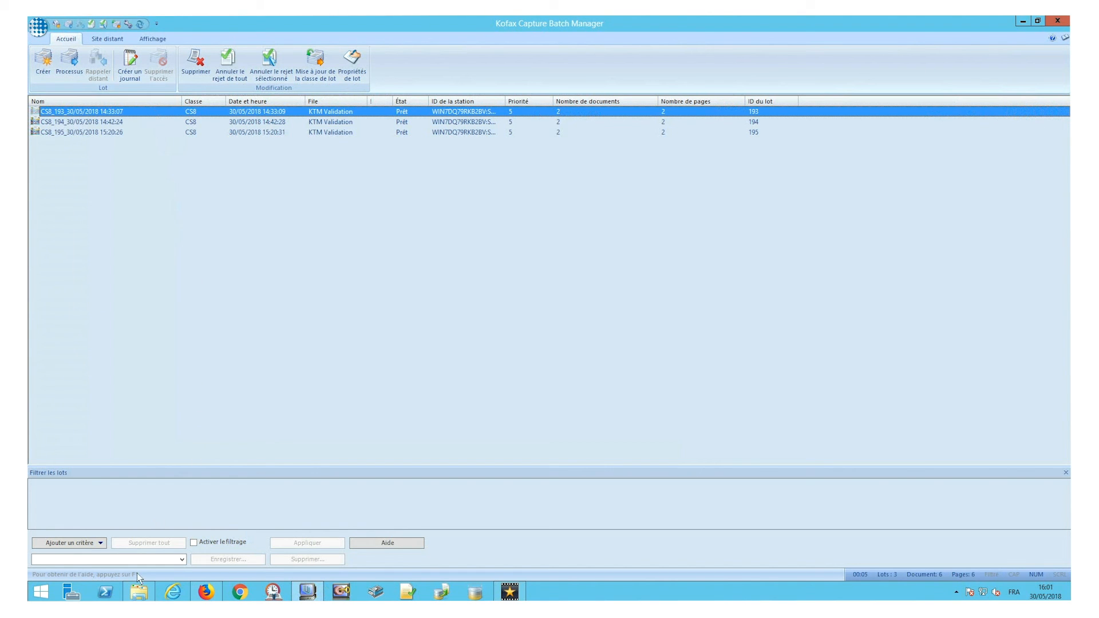
Switch to File Explorer and open the exported file KofaxCS8PourSAS.csv from the Export_NCS folder.
{"action": "left_click", "coordinate": [138, 592]}
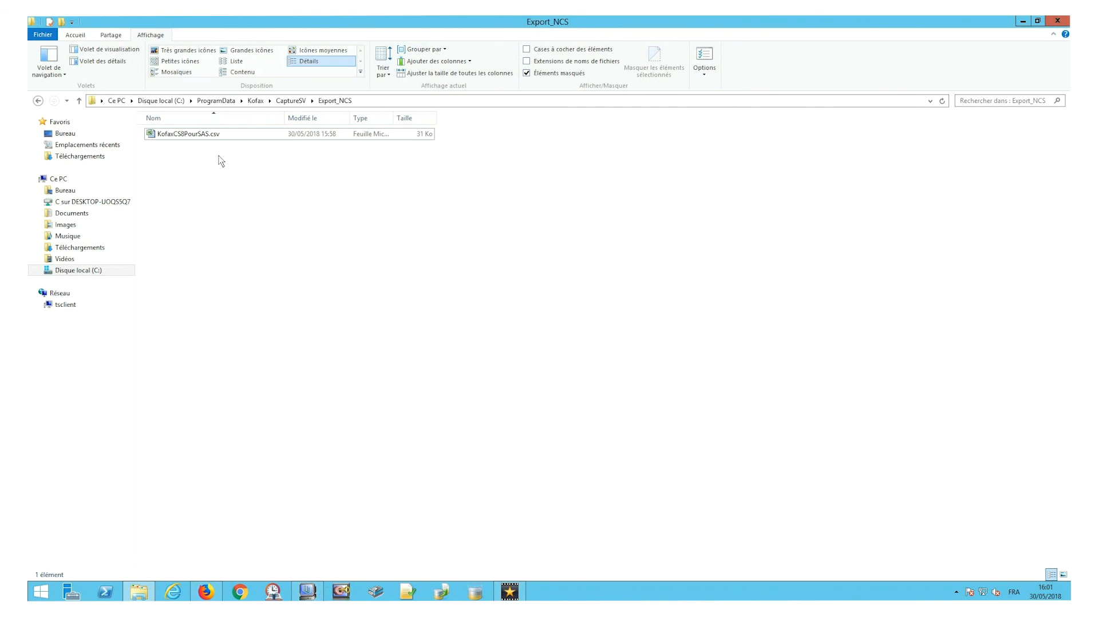
{"action": "left_click", "coordinate": [215, 138]}
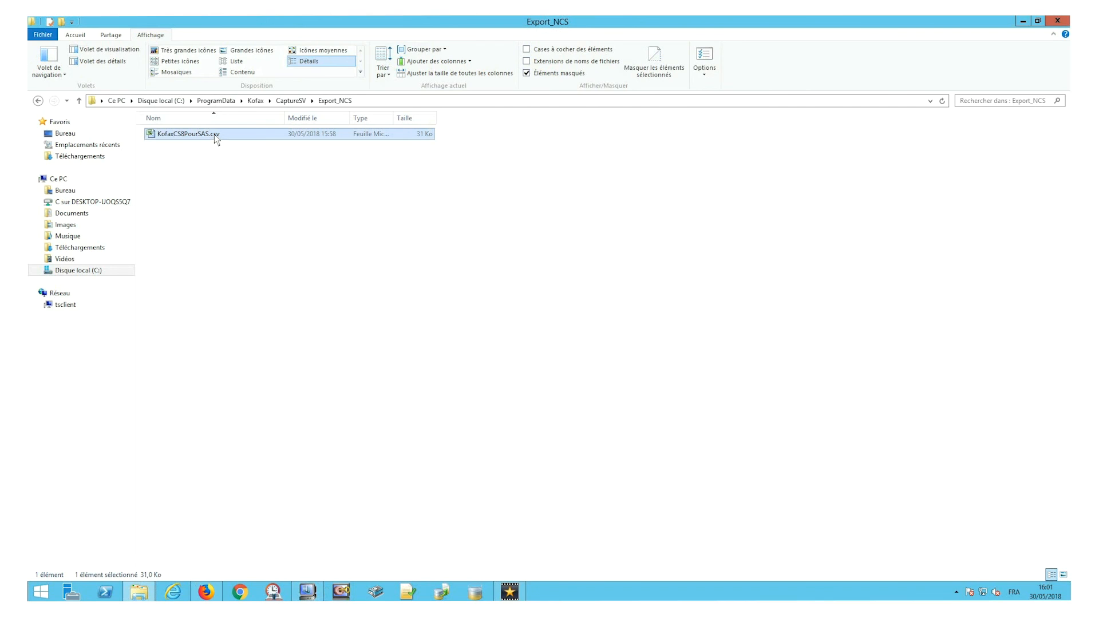
{"action": "double_click", "coordinate": [214, 134]}
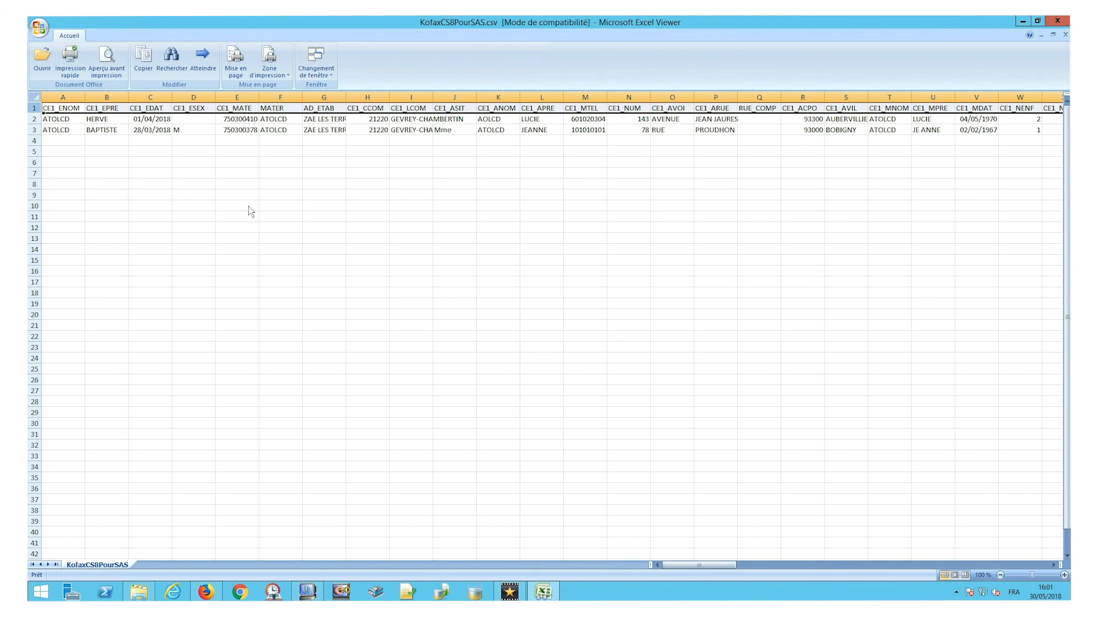
Examine the exported certificate data across the columns of both records in the CSV sheet.
{"action": "left_click", "coordinate": [248, 206]}
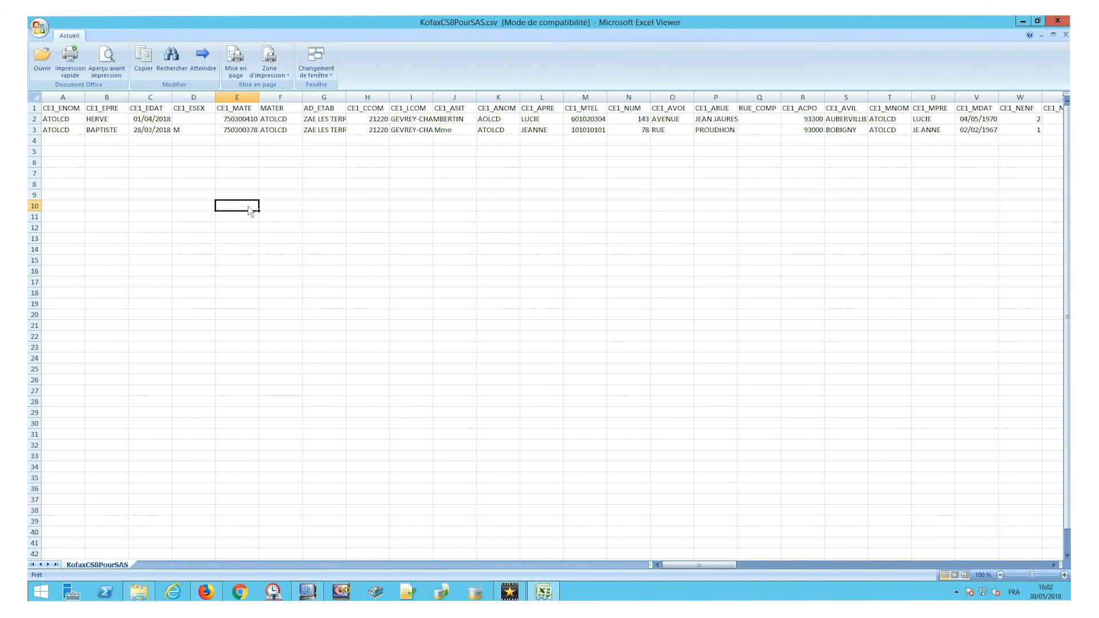
{"action": "left_click", "coordinate": [1054, 565]}
{"action": "left_click", "coordinate": [1053, 565]}
{"action": "left_click", "coordinate": [1053, 565]}
{"action": "left_click", "coordinate": [1053, 565]}
{"action": "left_click", "coordinate": [1053, 565]}
{"action": "left_click", "coordinate": [1053, 565]}
{"action": "left_click", "coordinate": [1054, 566]}
{"action": "left_click", "coordinate": [1054, 565]}
{"action": "left_click", "coordinate": [1053, 565]}
{"action": "left_click", "coordinate": [1054, 565]}
{"action": "left_click", "coordinate": [1053, 565]}
{"action": "left_click", "coordinate": [1053, 565]}
{"action": "left_click", "coordinate": [1053, 565]}
{"action": "left_click", "coordinate": [1053, 564]}
{"action": "left_click", "coordinate": [1053, 565]}
{"action": "left_click", "coordinate": [1054, 565]}
{"action": "left_click", "coordinate": [1053, 566]}
{"action": "left_click", "coordinate": [1054, 565]}
{"action": "left_click", "coordinate": [1053, 565]}
{"action": "left_click", "coordinate": [1053, 565]}
{"action": "left_click", "coordinate": [1053, 565]}
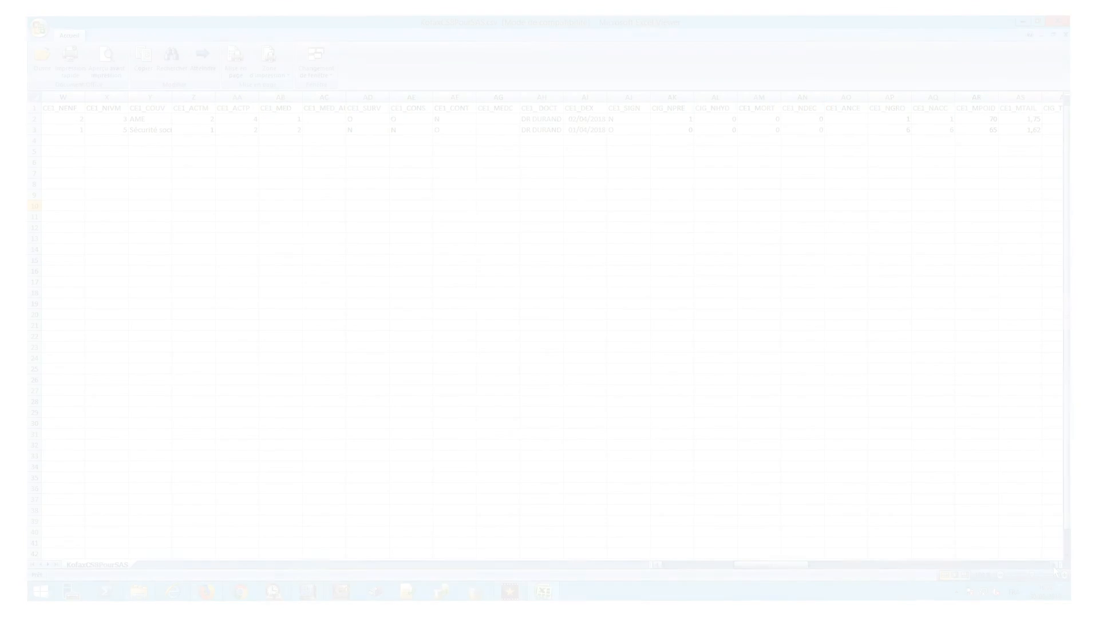